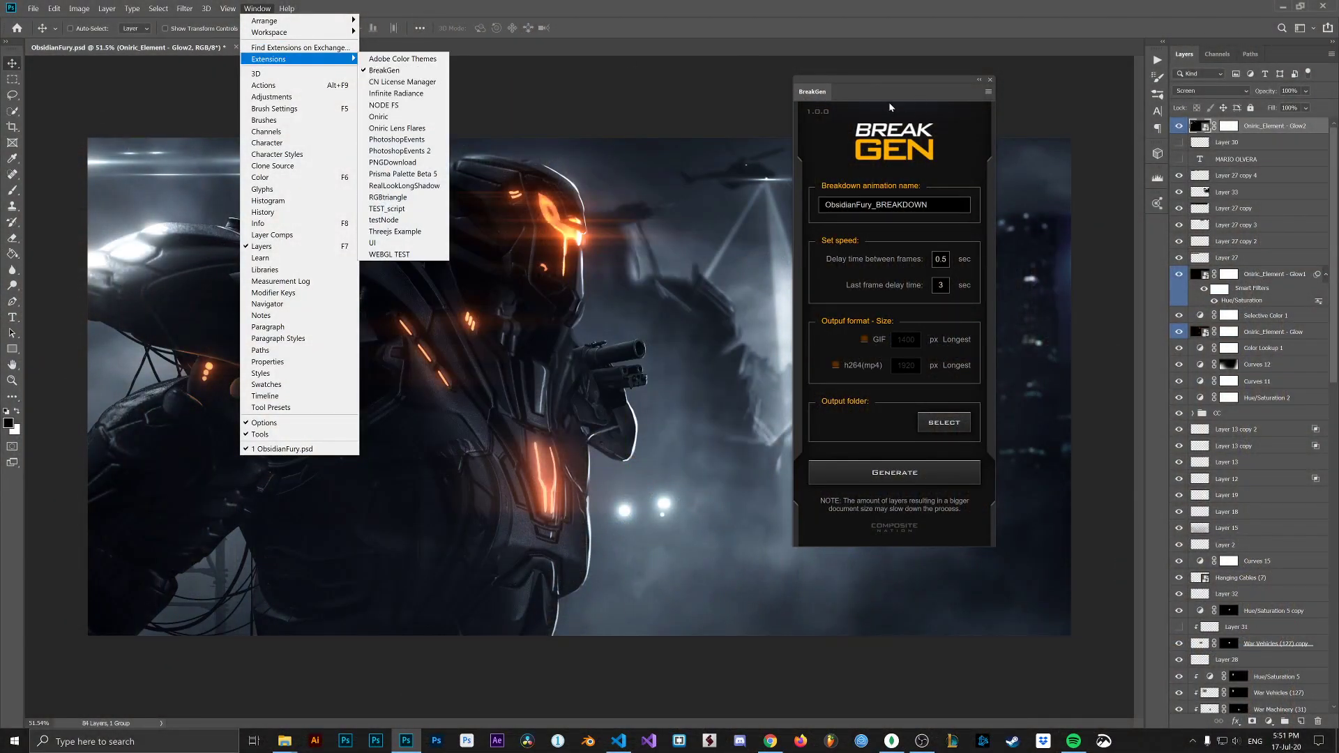
left_click(884, 93)
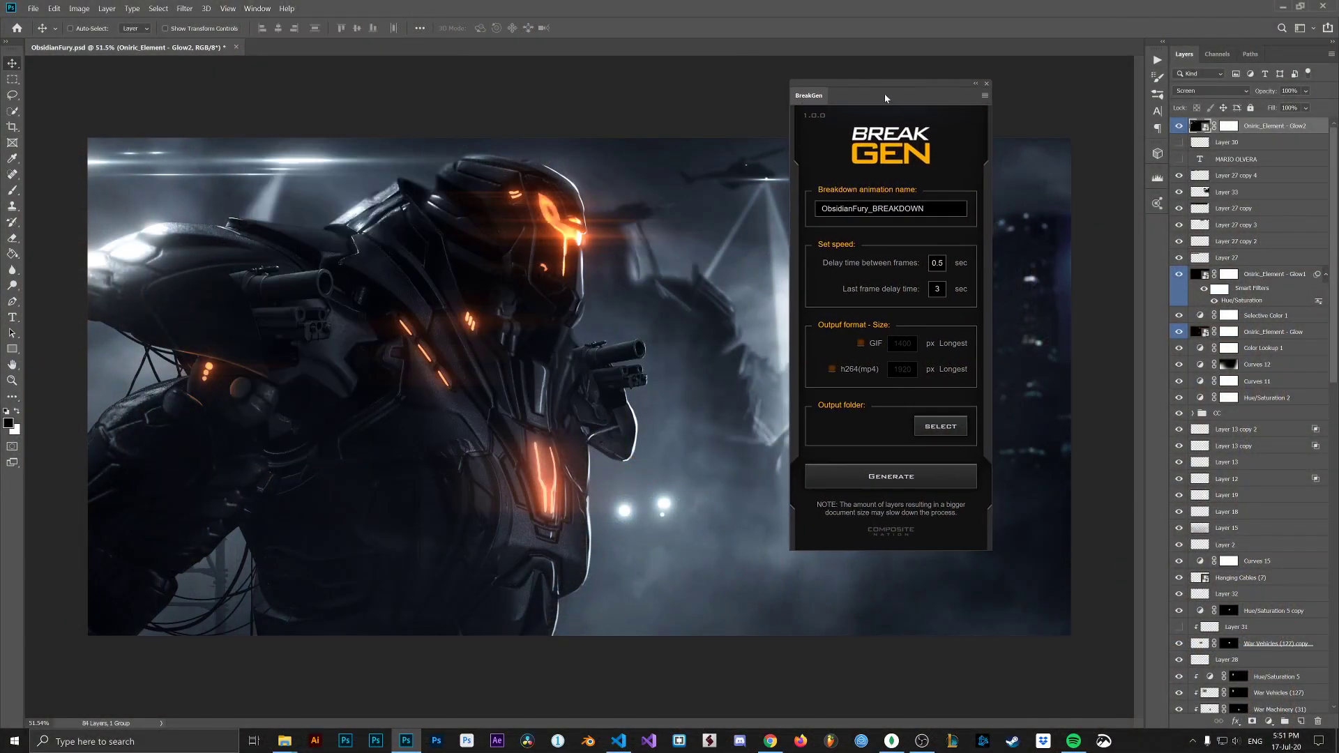
left_click_drag(884, 93, 878, 94)
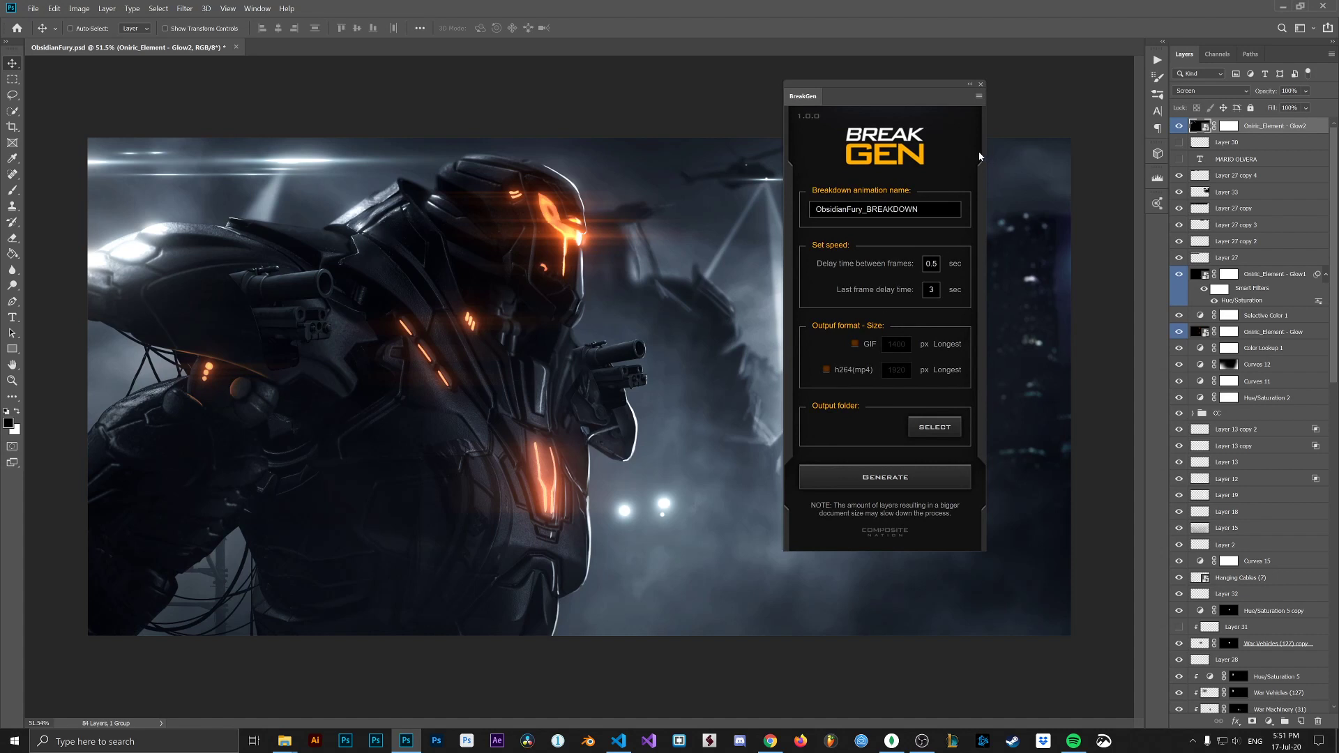
left_click_drag(827, 102, 843, 100)
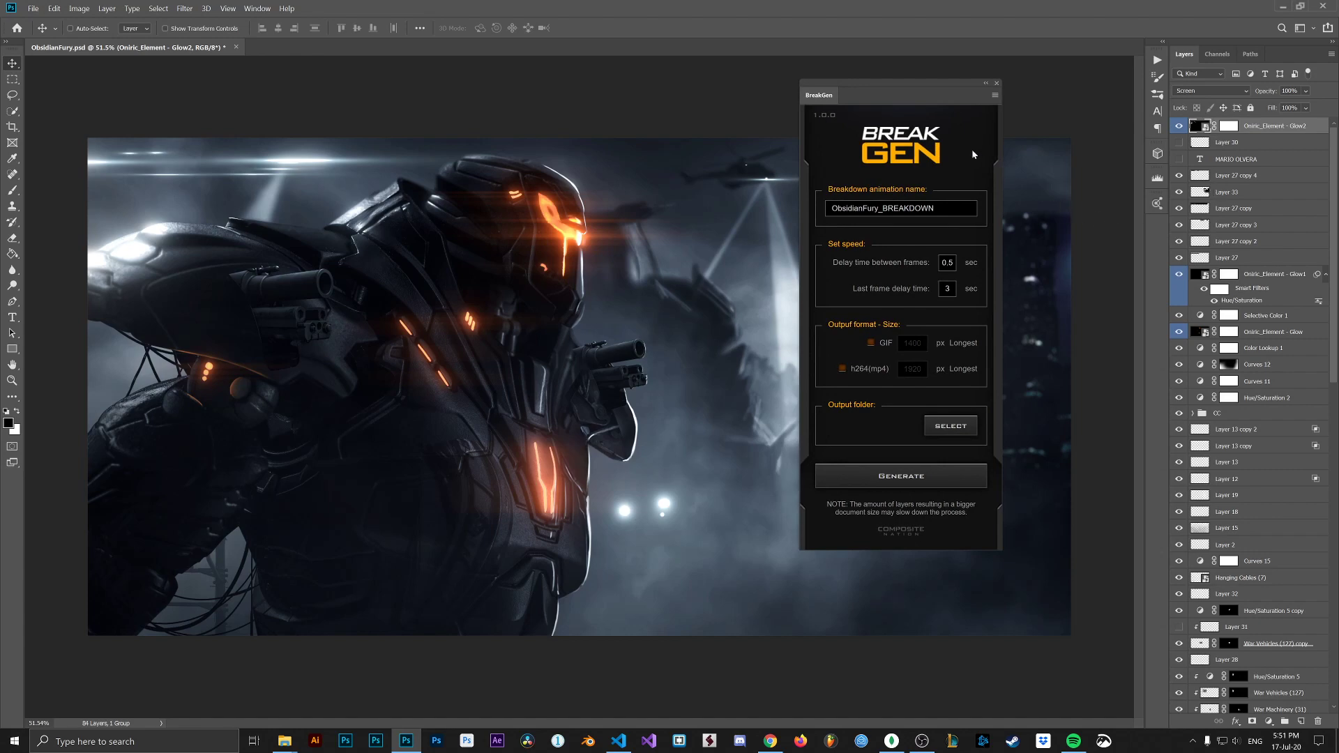
scroll(1332, 175, "down", 8)
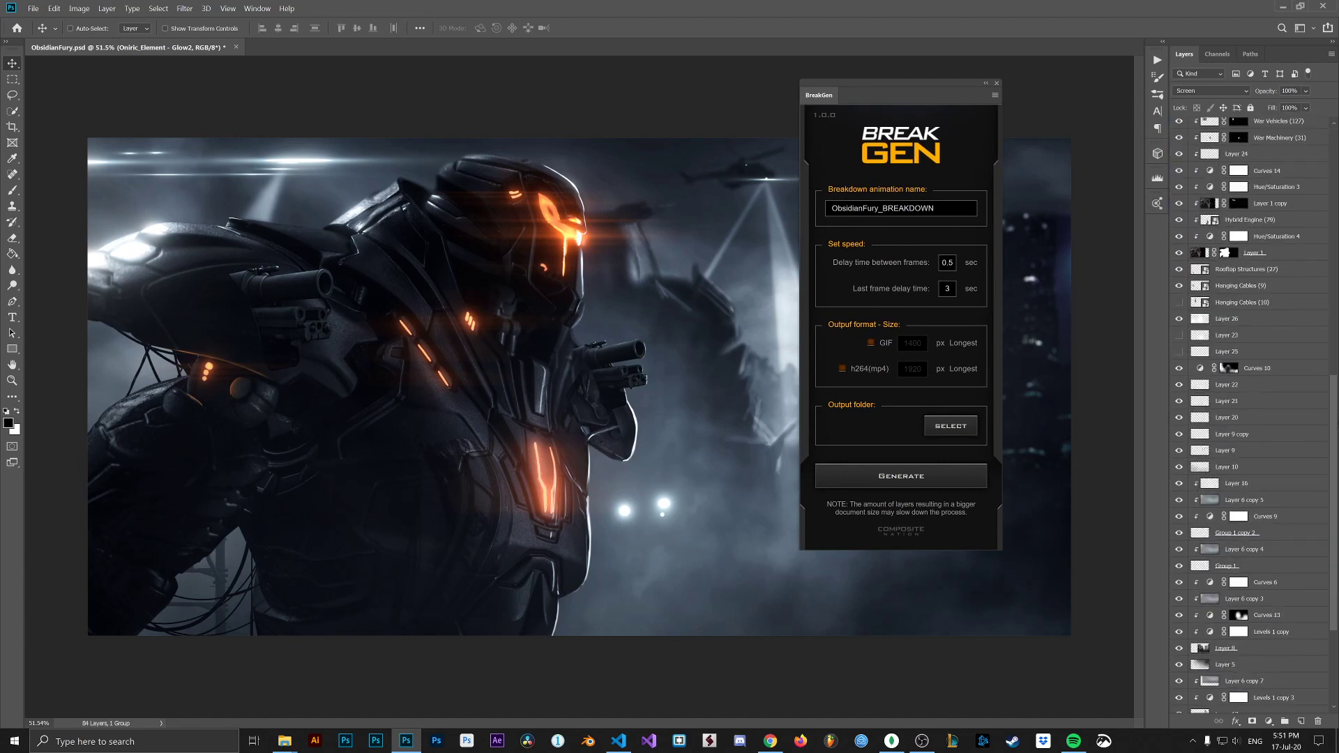
scroll(1248, 415, "down", 5)
left_click_drag(1334, 579, 1334, 323)
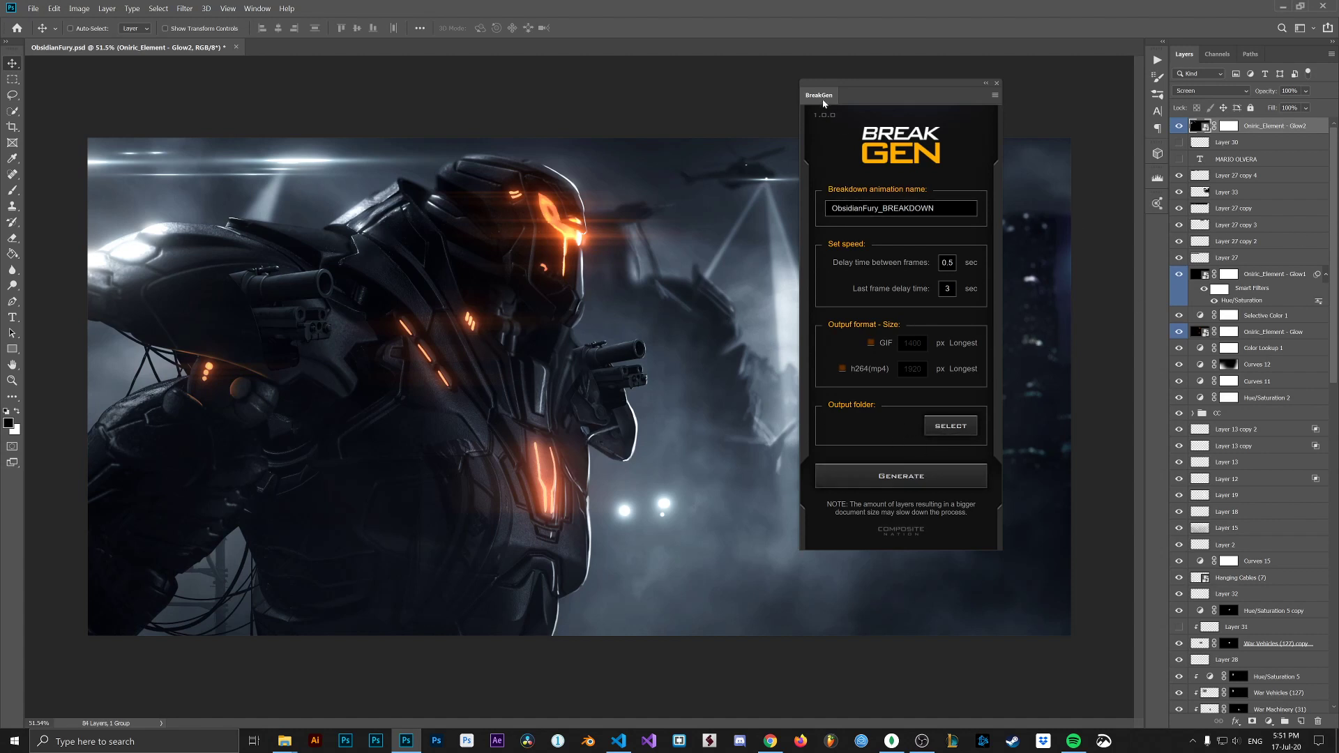
left_click_drag(907, 83, 915, 80)
left_click(966, 205)
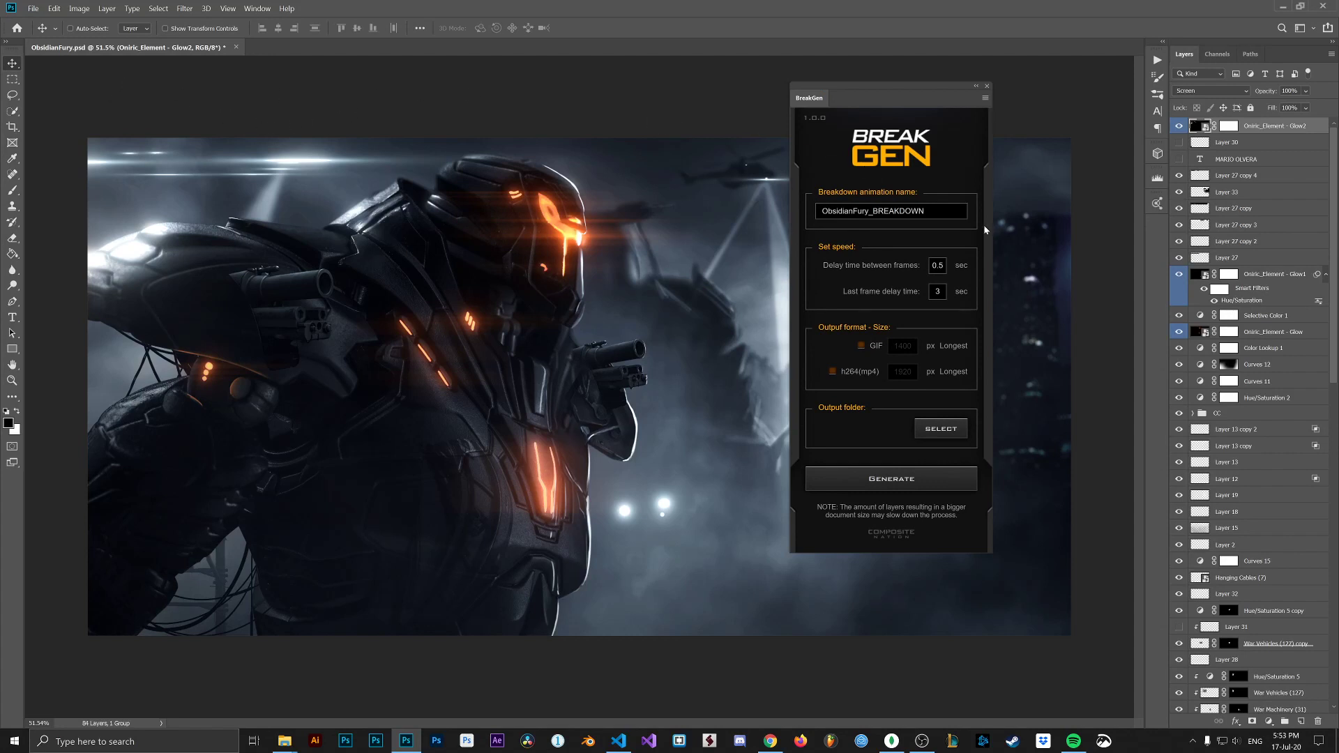
left_click(928, 211)
key("ctrl+a")
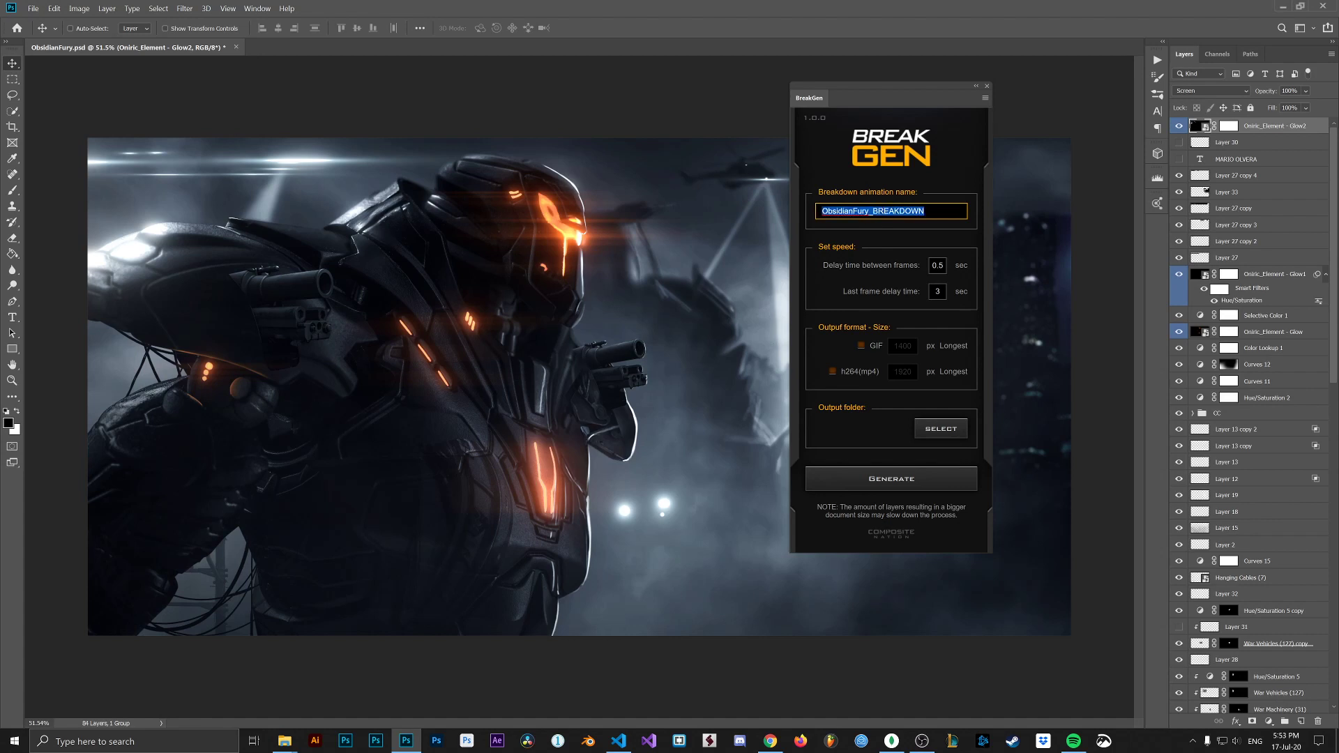
left_click(941, 166)
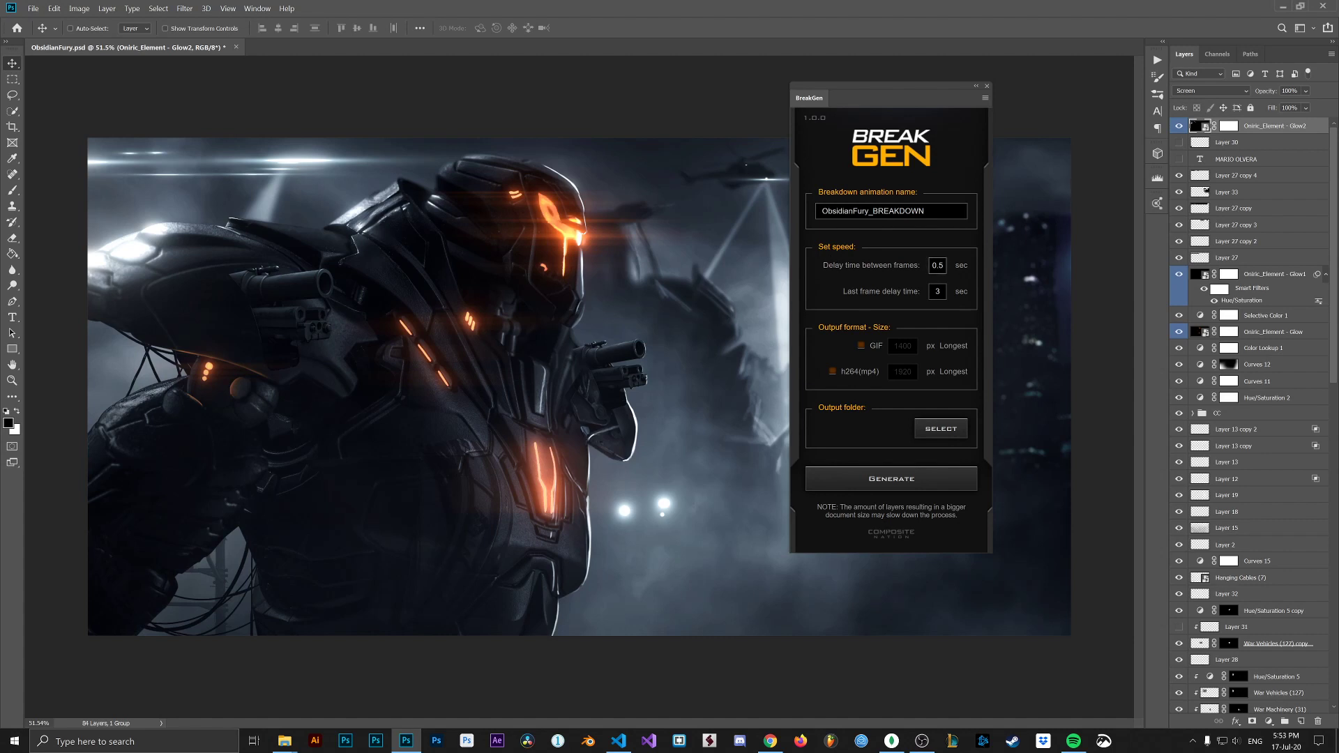
left_click_drag(944, 265, 934, 266)
type(".5")
left_click(868, 272)
left_click(940, 269)
scroll(1248, 419, "down", 15)
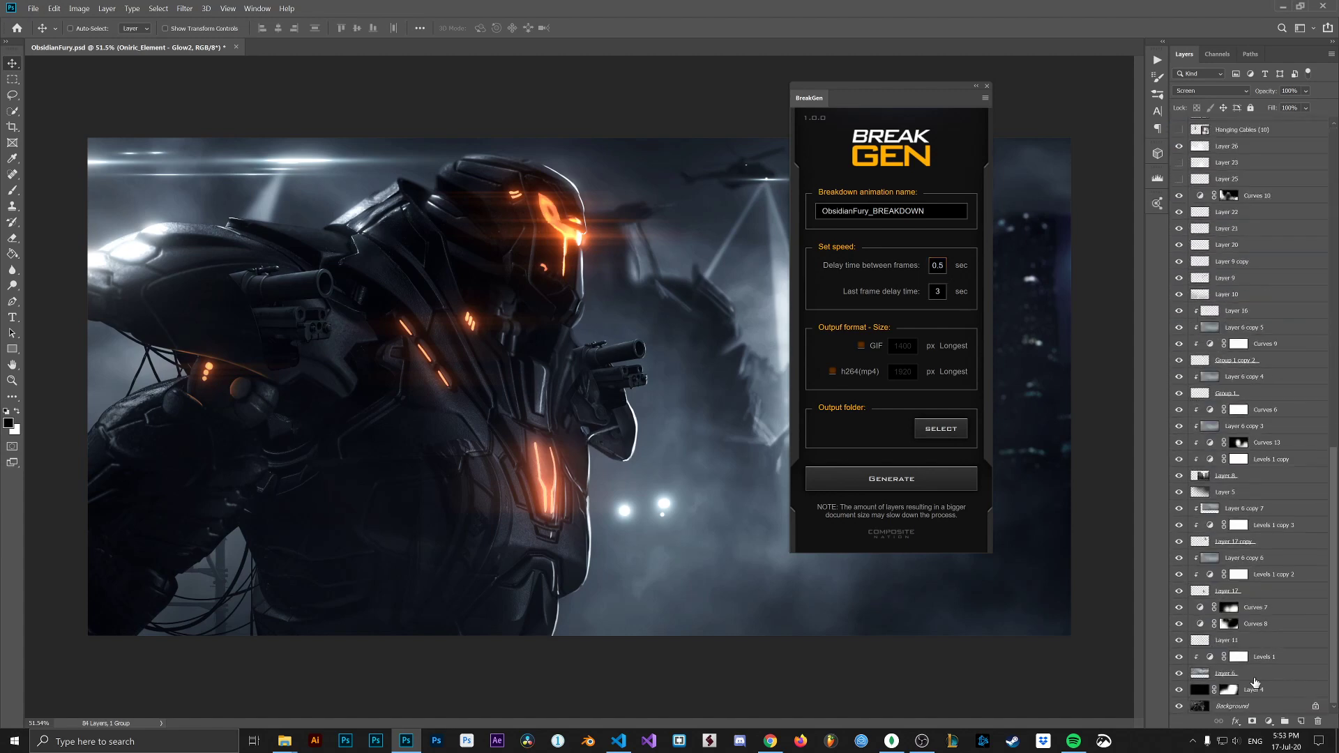
scroll(1248, 418, "up", 20)
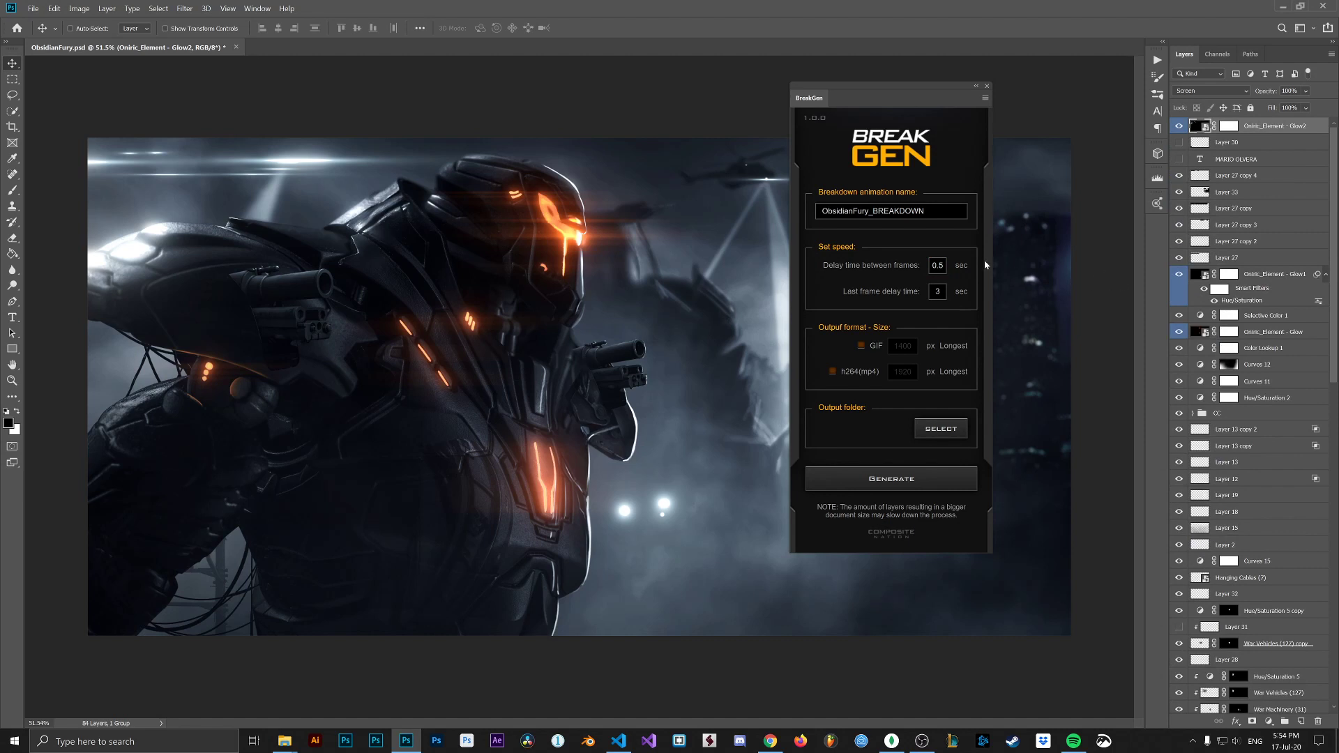
left_click_drag(815, 102, 816, 101)
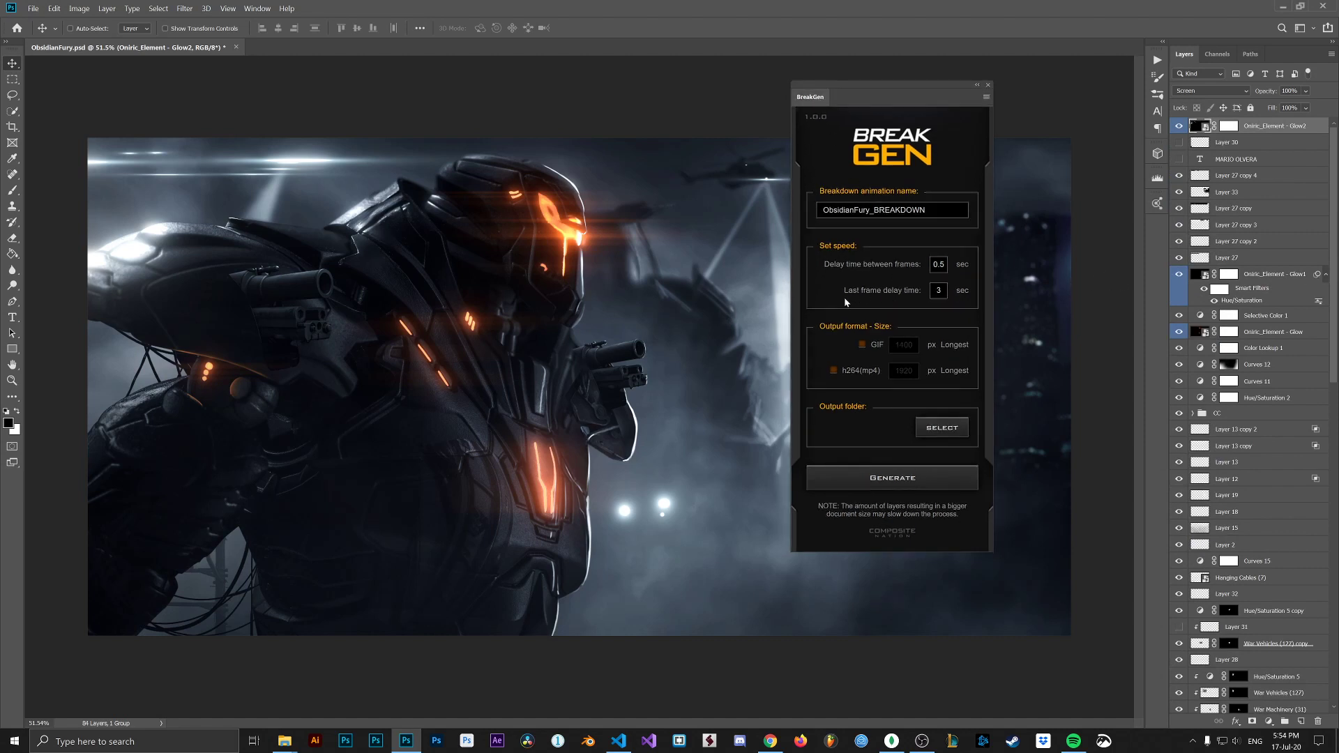
left_click(939, 290)
left_click_drag(941, 290, 928, 295)
left_click(806, 94)
double_click(938, 290)
Toggle the h264 MP4 option and switch GIF output on at 1400 px longest.
left_click_drag(872, 326, 885, 326)
left_click(864, 377)
left_click(856, 378)
left_click(872, 347)
left_click(872, 347)
Keep the GIF size at 1400 px and enable h264 MP4 output at 1920 px longest.
left_click_drag(890, 90, 882, 101)
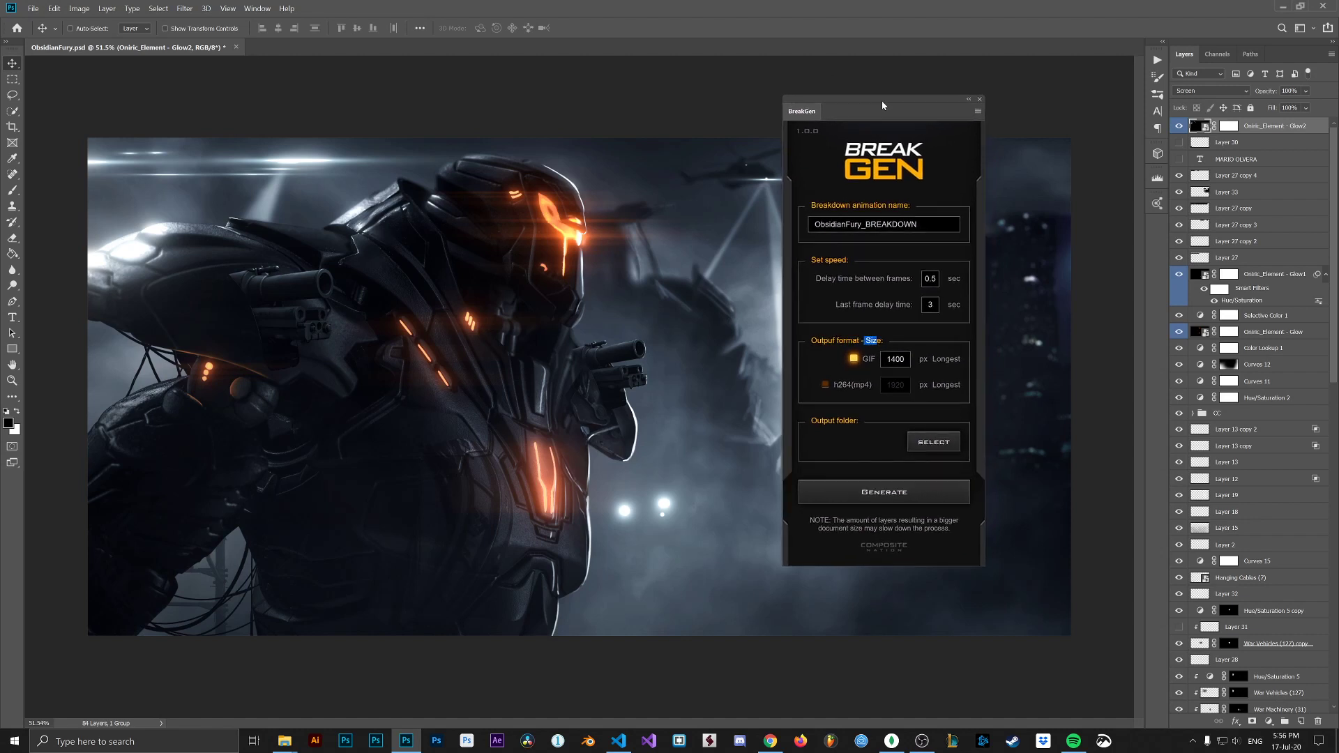
left_click_drag(891, 102, 906, 83)
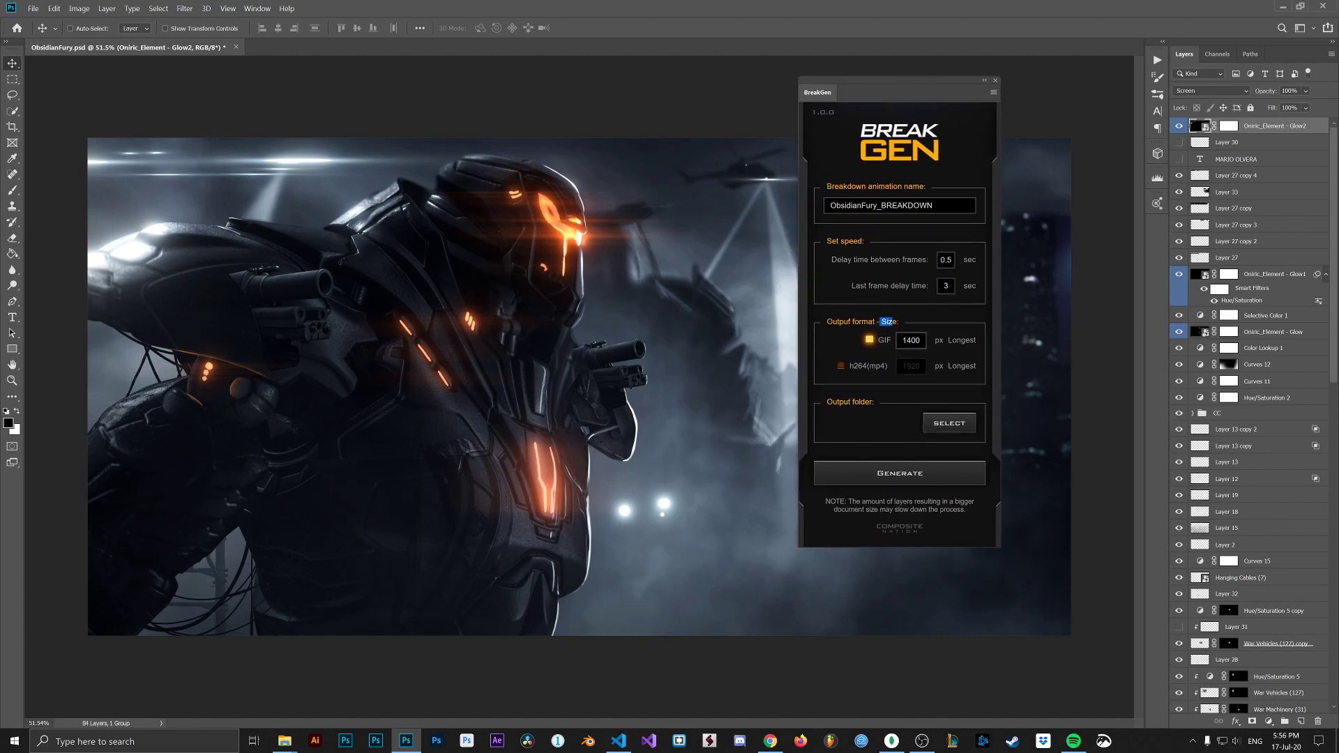
left_click(913, 340)
double_click(914, 341)
left_click(950, 365)
left_click_drag(832, 102, 823, 114)
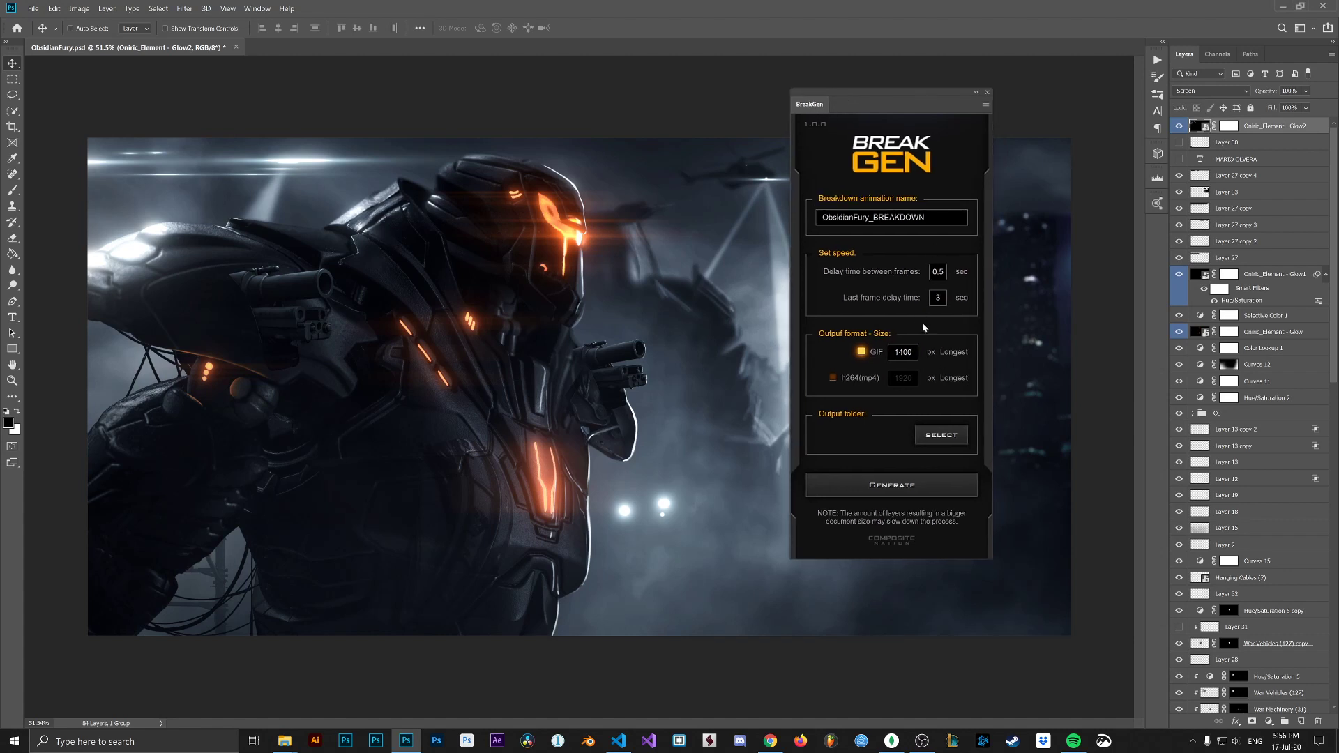
left_click(873, 358)
Turn GIF output off so only the 1920 px h264 MP4 remains.
left_click(874, 352)
left_click_drag(823, 115, 826, 106)
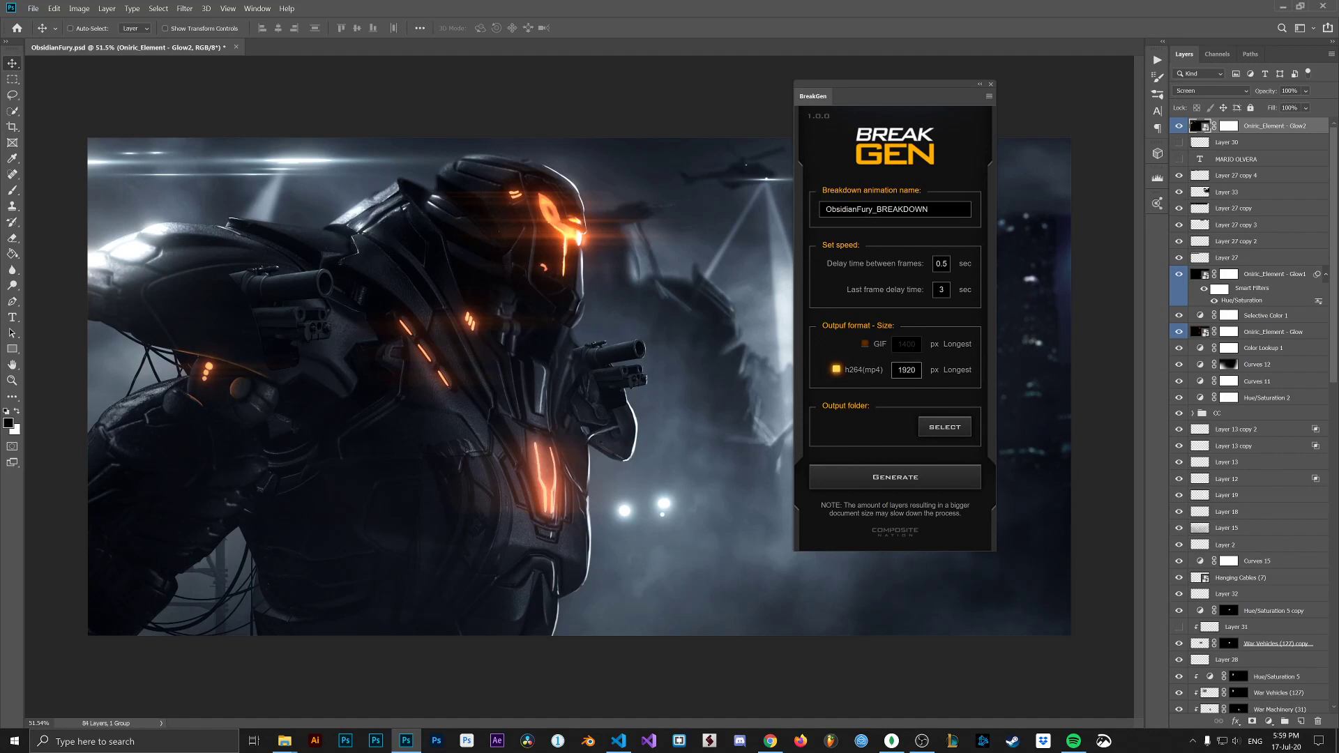
key("ctrl+a")
Check the document's pixel dimensions in Image Size, then cancel without changes.
left_click(78, 9)
left_click(90, 90)
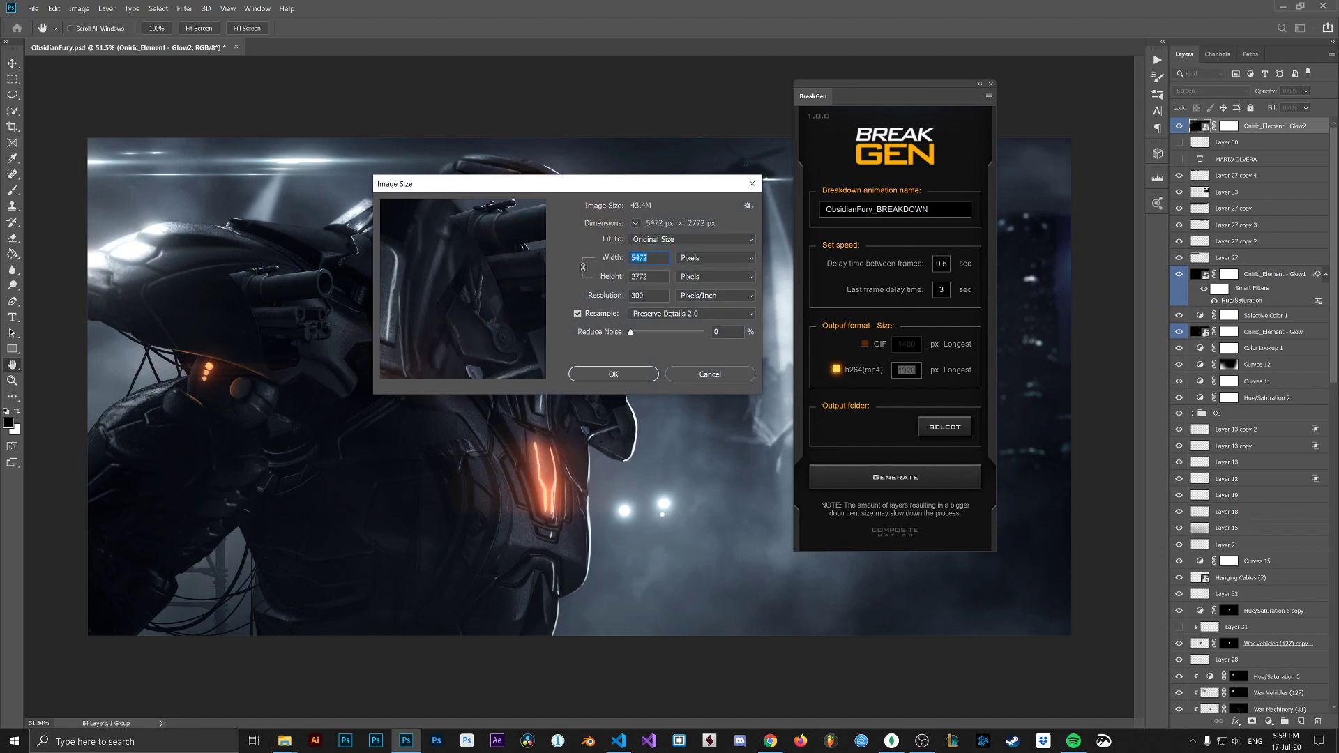
left_click(730, 376)
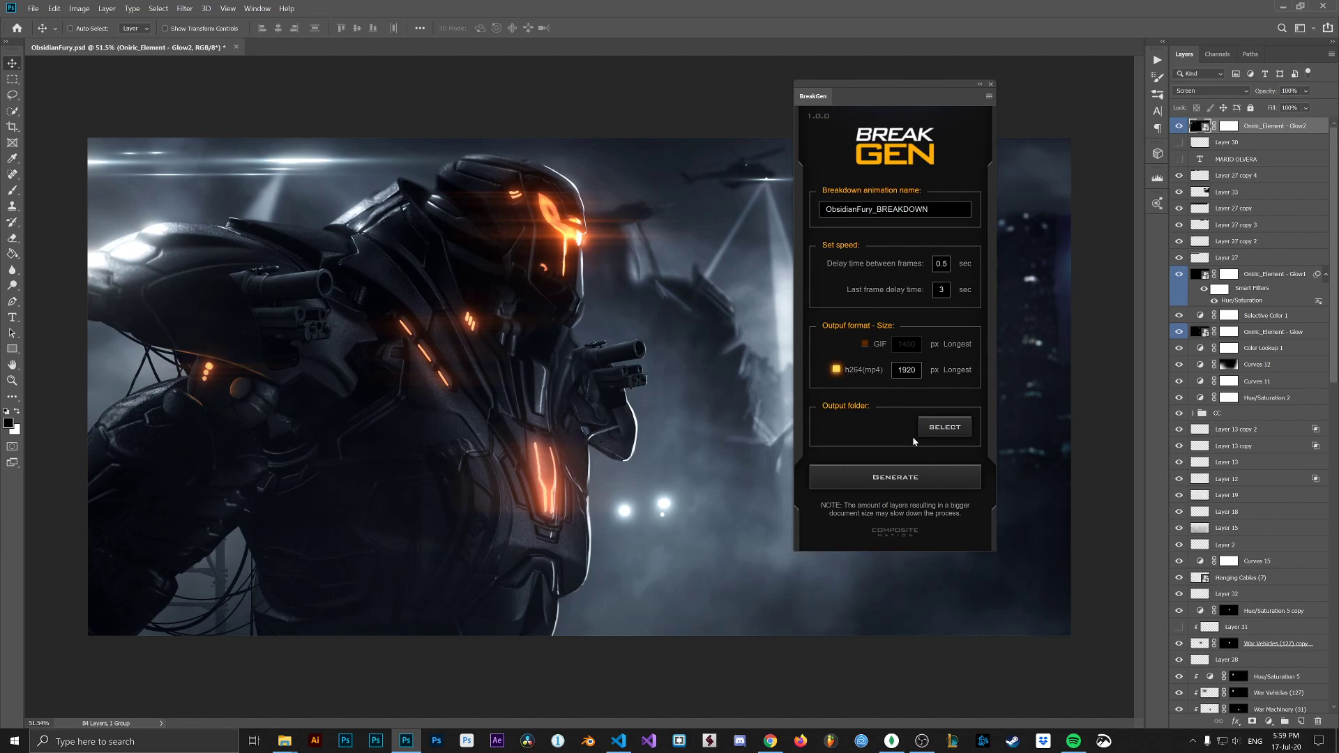
Choose Desktop > Breakdowns as BreakGen's output folder.
left_click(950, 431)
left_click(115, 95)
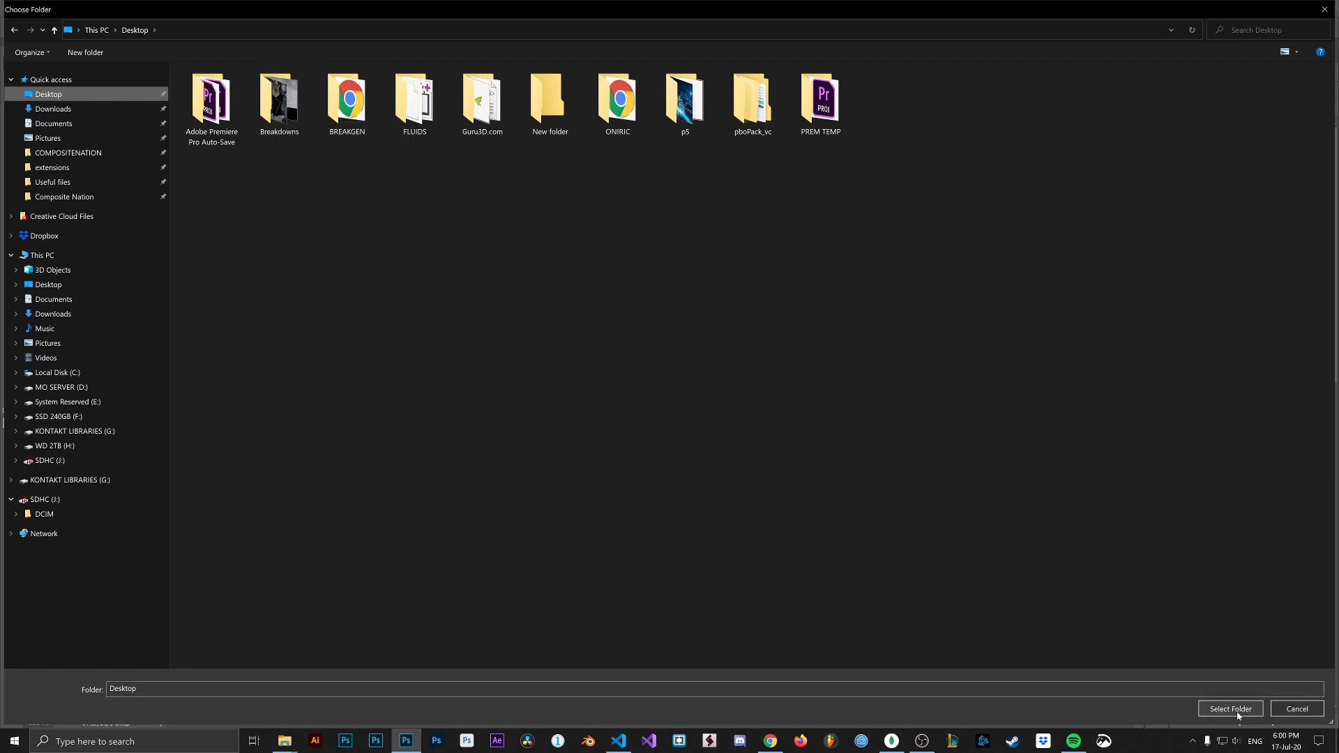
double_click(279, 104)
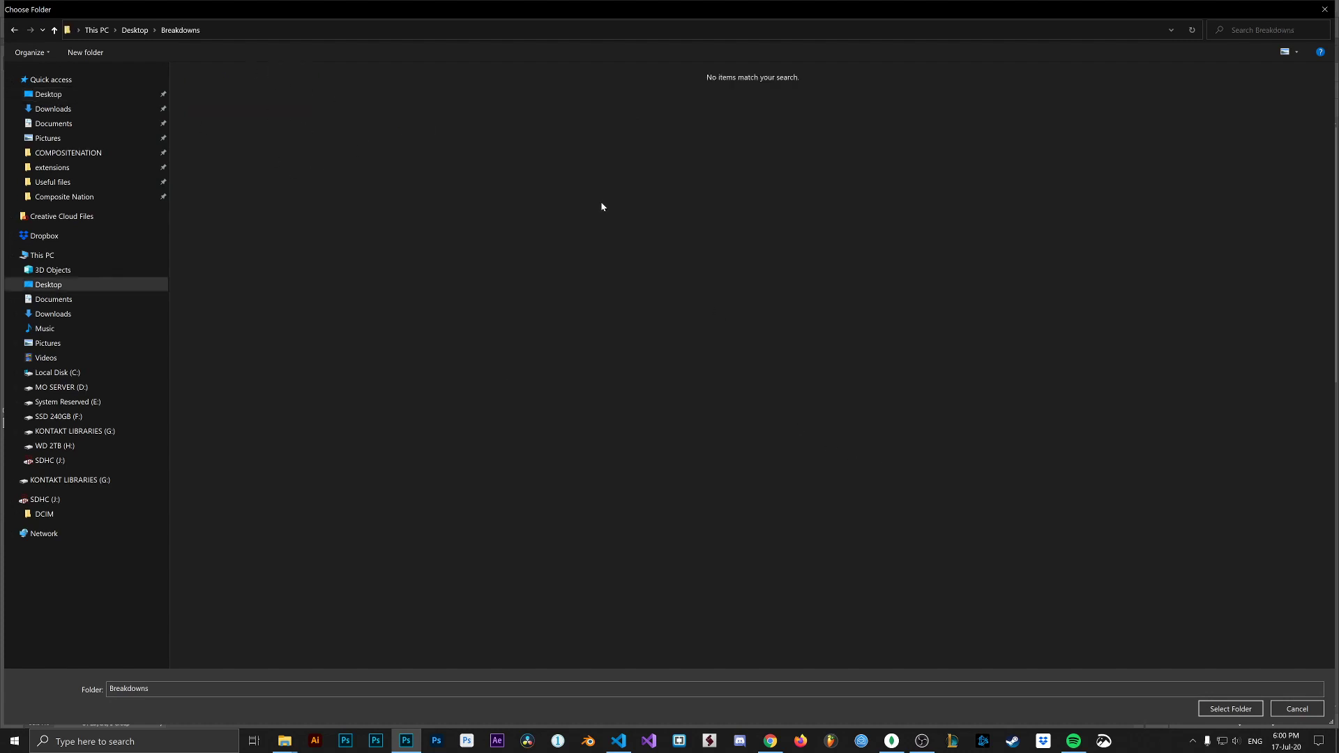
left_click(1232, 716)
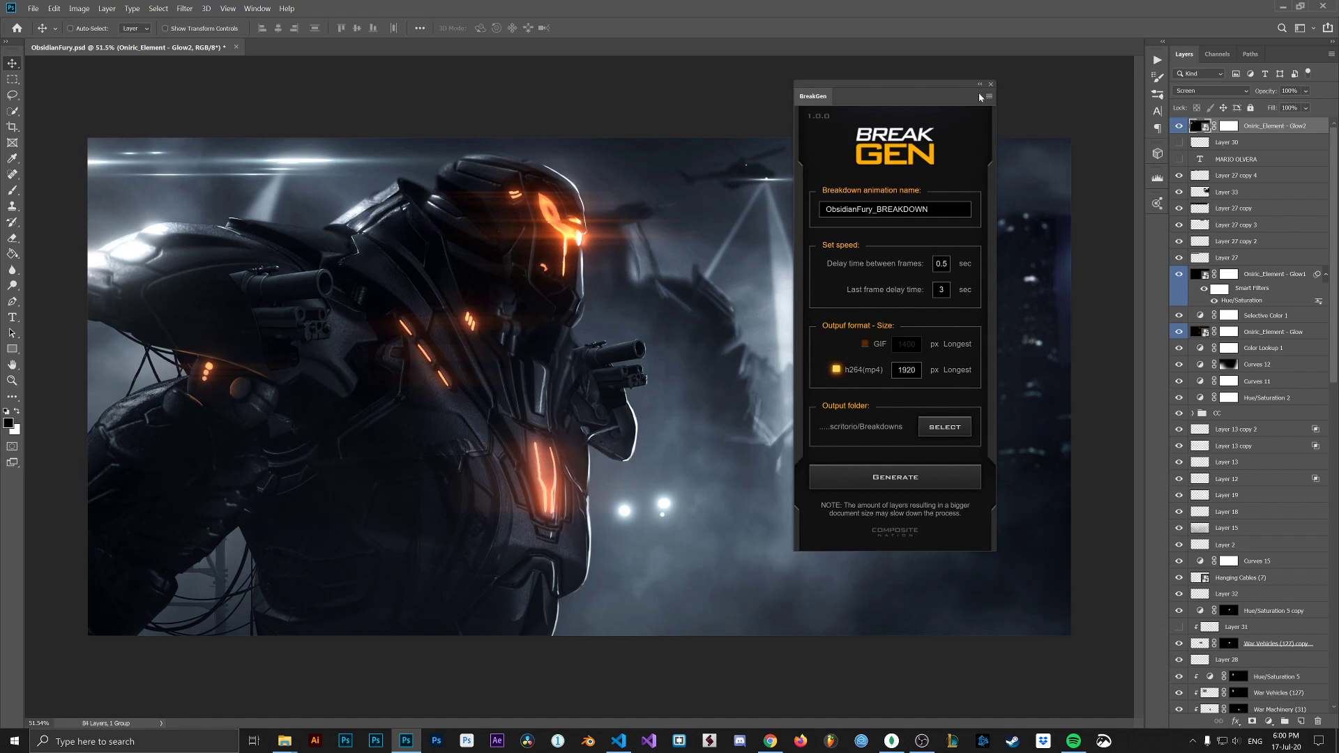
Generate the ObsidianFury layer-by-layer breakdown video from the BreakGen panel.
left_click_drag(897, 86, 904, 85)
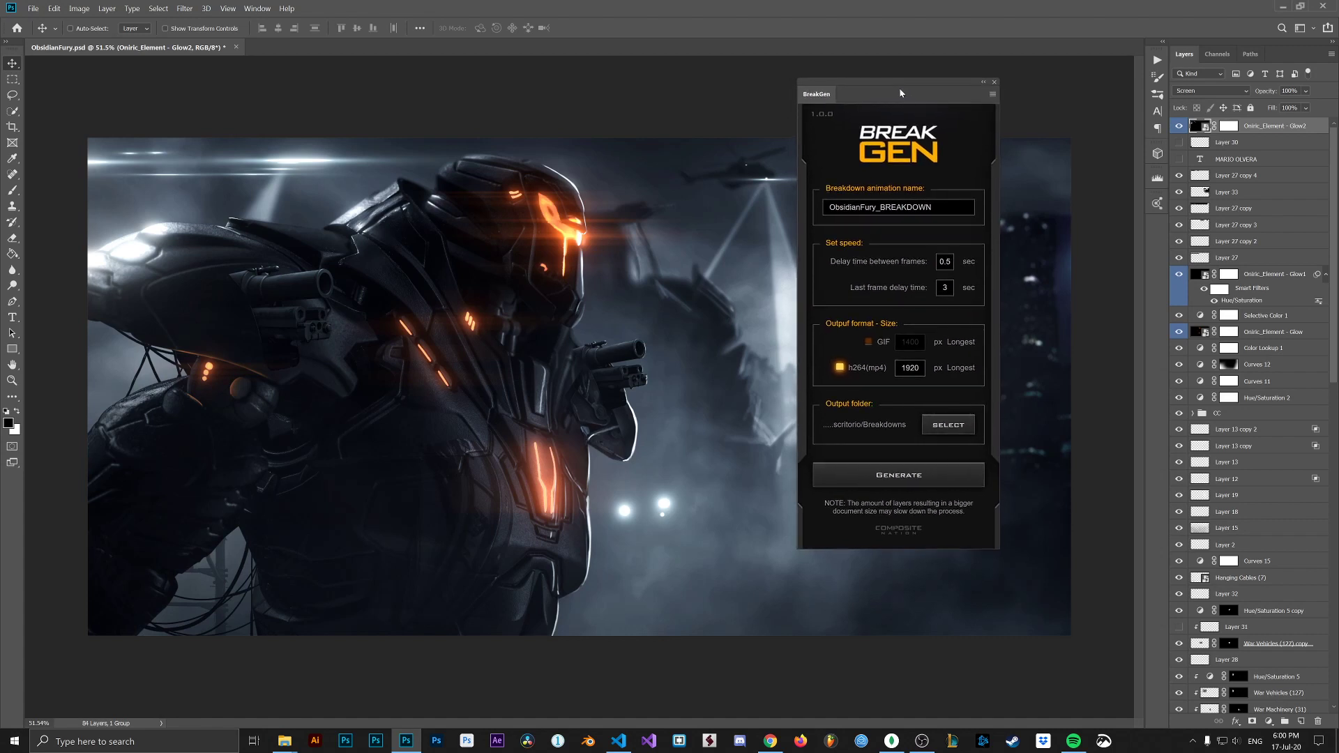
left_click_drag(908, 103, 910, 107)
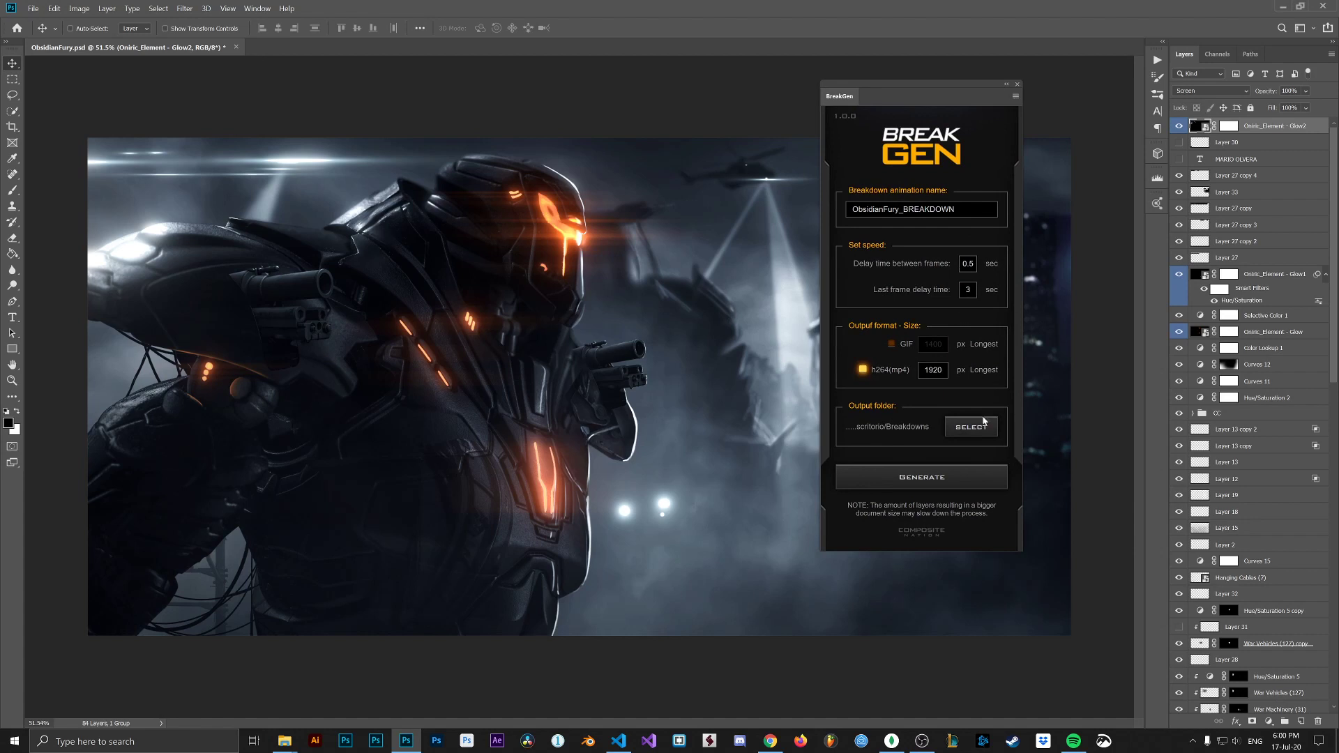
left_click(931, 487)
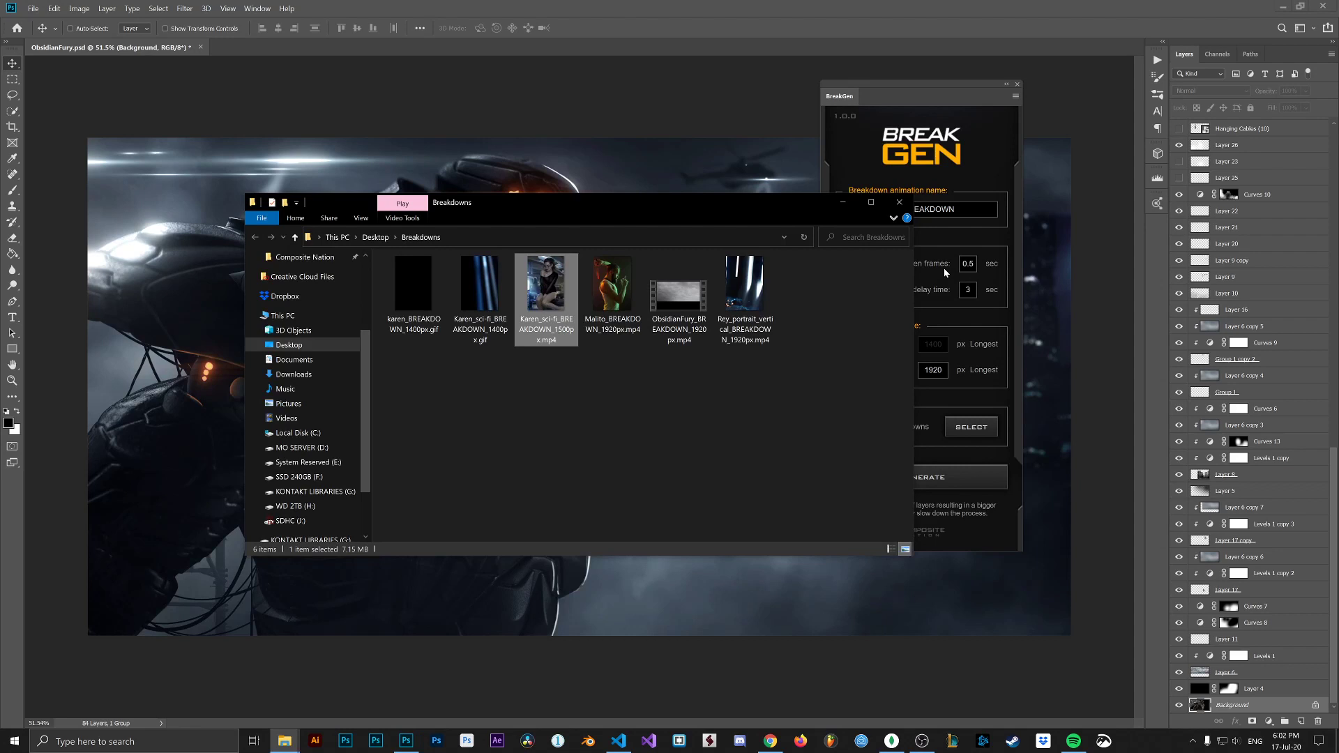
Open the 25.3 MB ObsidianFury_BREAKDOWN_1920px.mp4 in Breakdowns to play it.
left_click(790, 381)
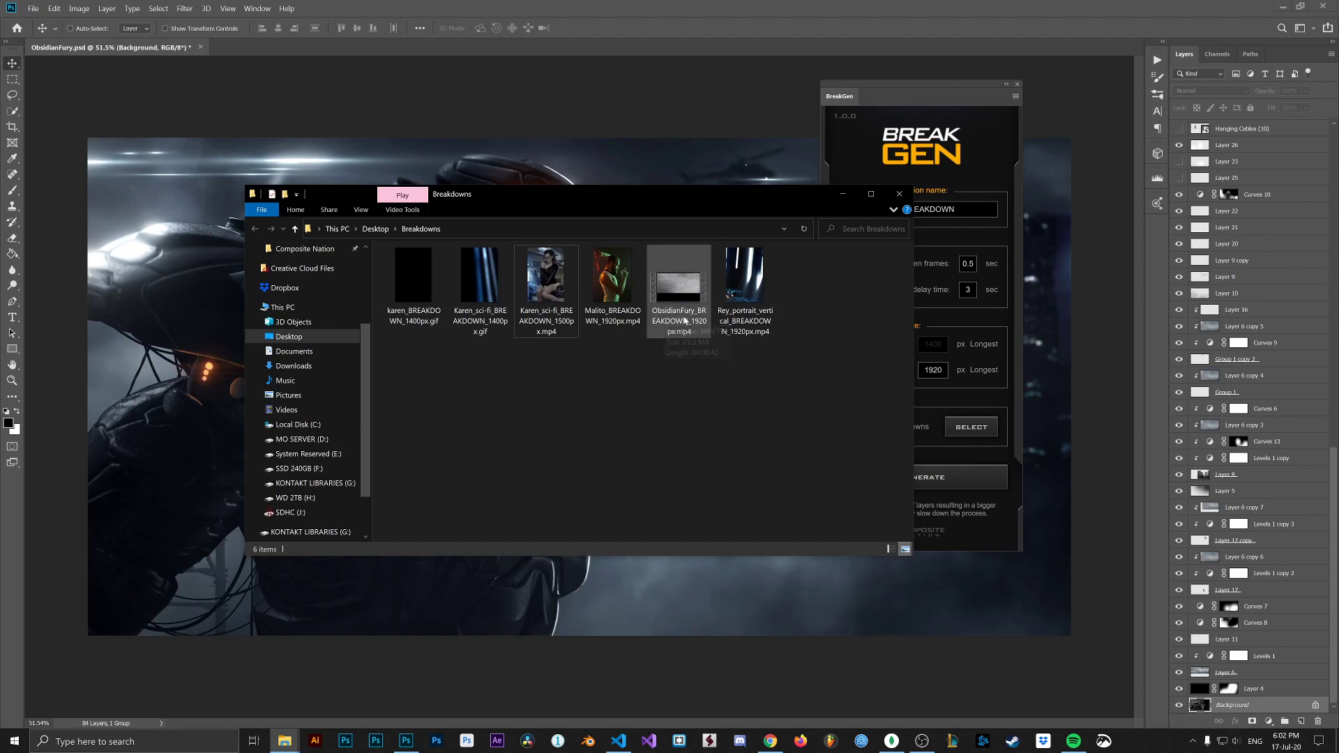
left_click_drag(618, 209, 601, 210)
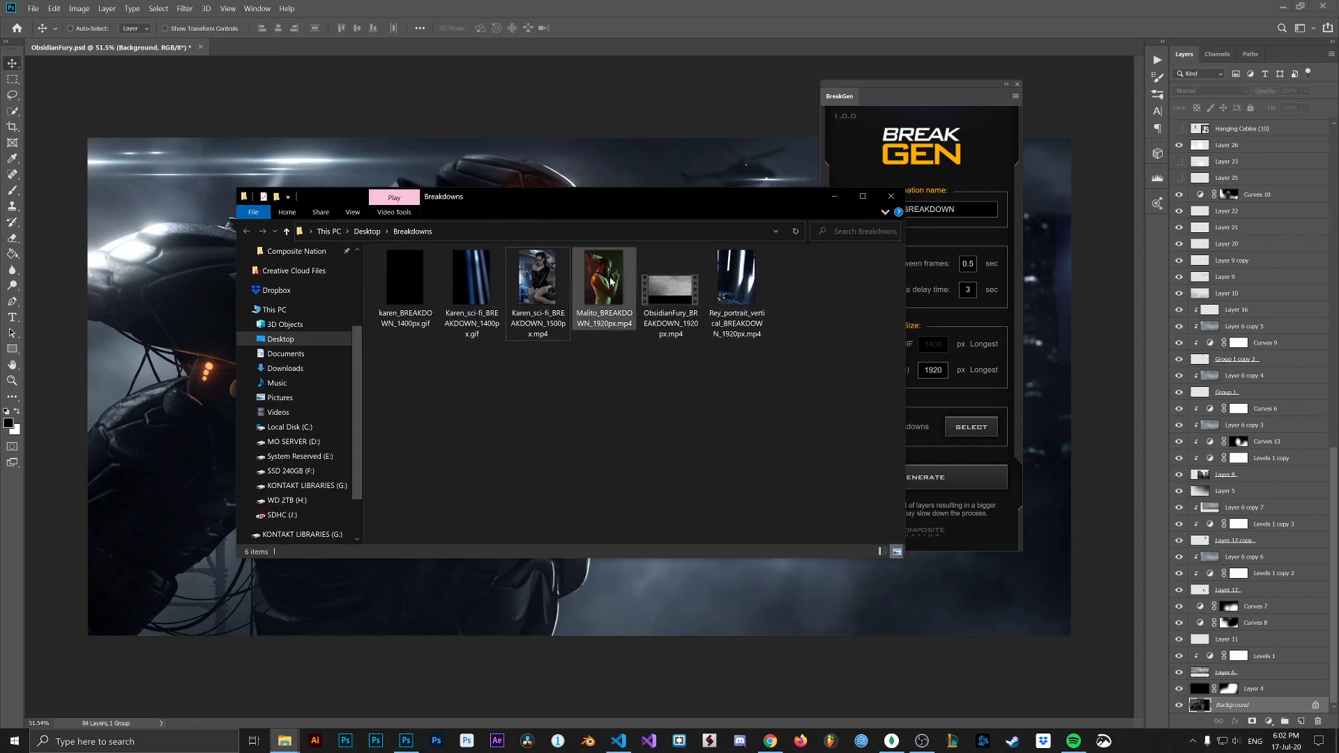
double_click(661, 290)
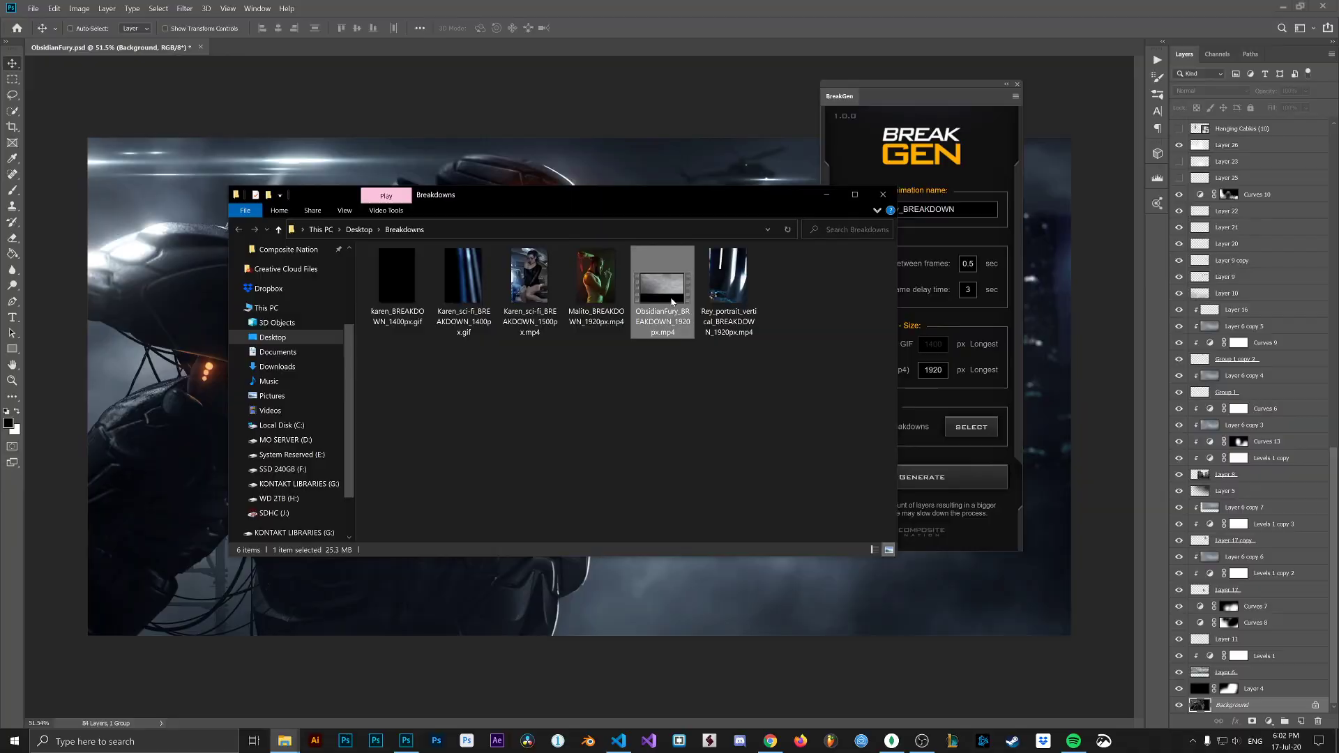